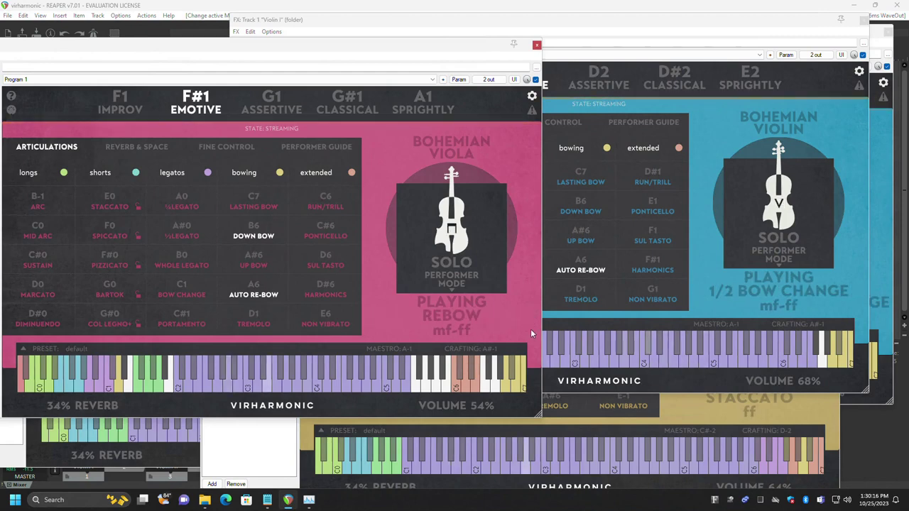
Check the CPU performance graphs in Task Manager during playback, moving its window aside to compare, and minimize it.
left_click(308, 499)
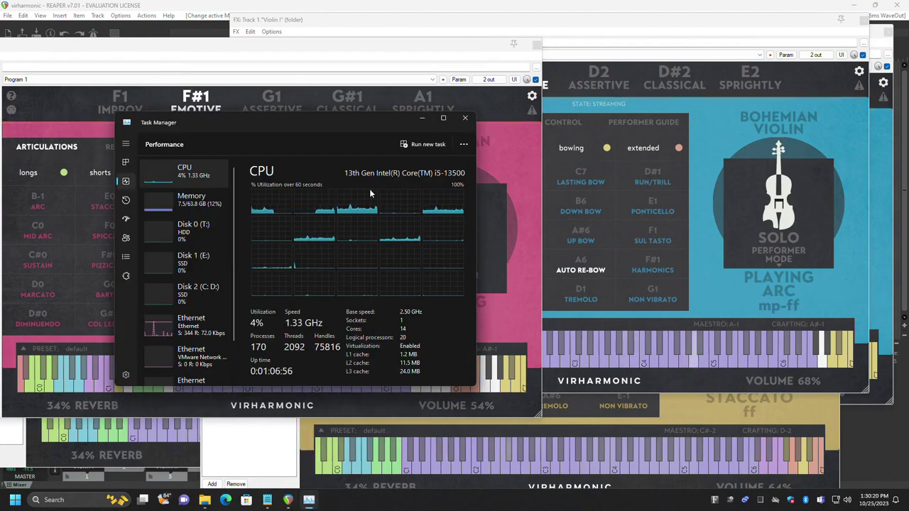
left_click_drag(346, 119, 731, 88)
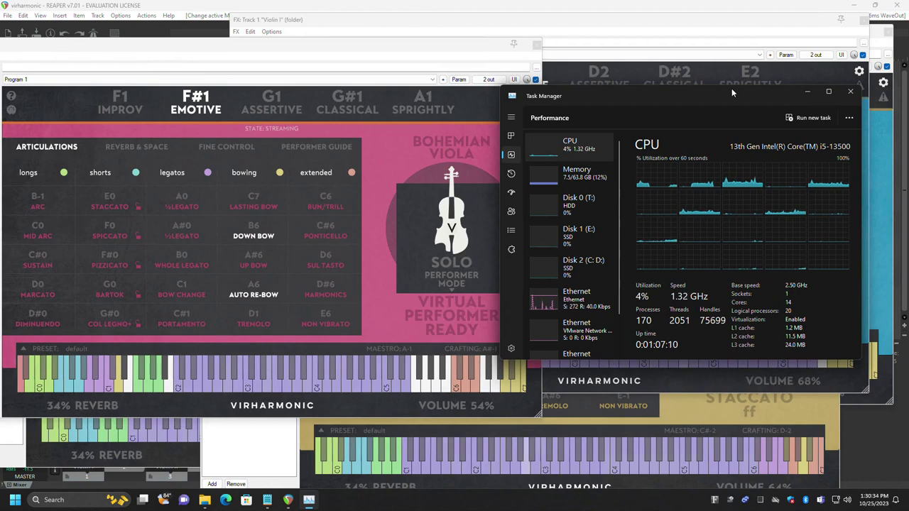
left_click(810, 92)
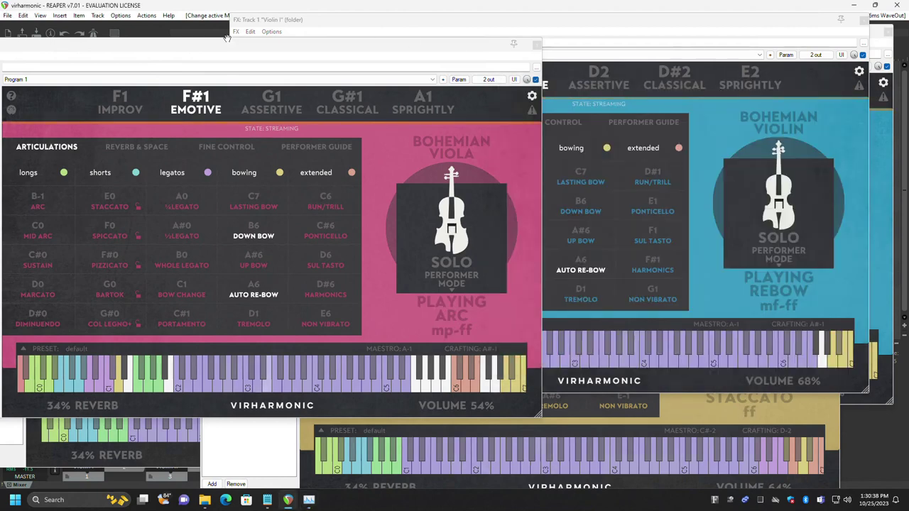
Open the Violin I item in the MIDI editor and view the Violin II and Viola parts in turn.
left_click_drag(226, 38, 507, 94)
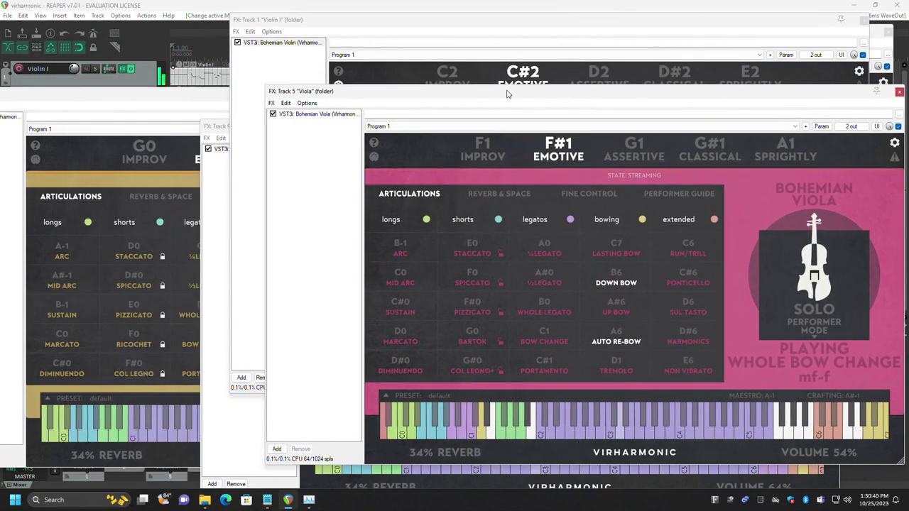
double_click(209, 83)
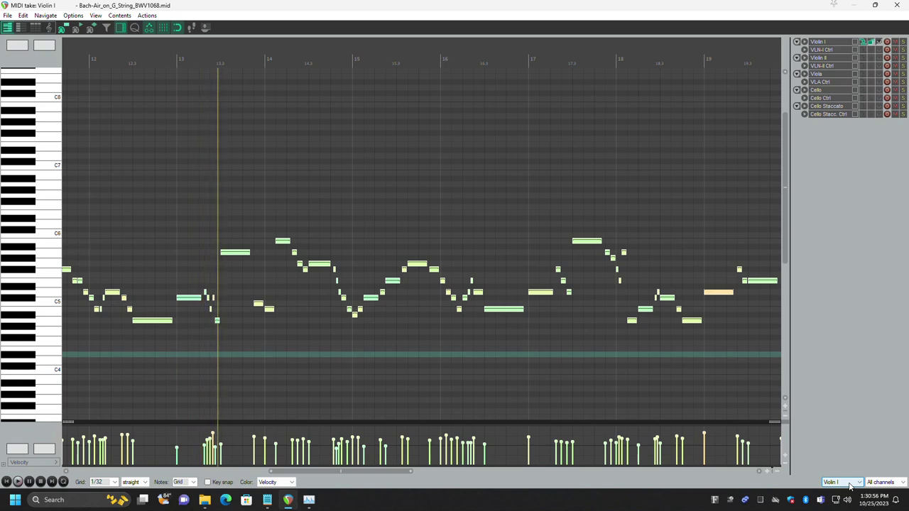
left_click(849, 483)
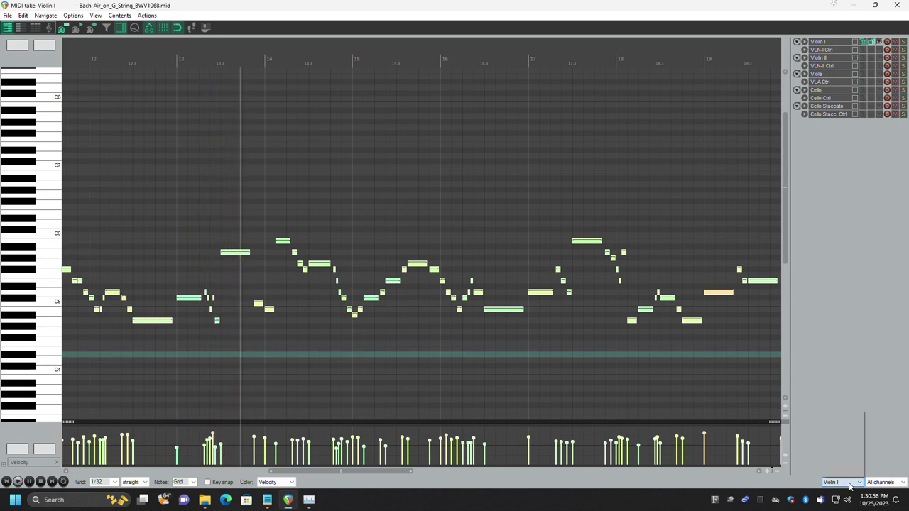
left_click(851, 429)
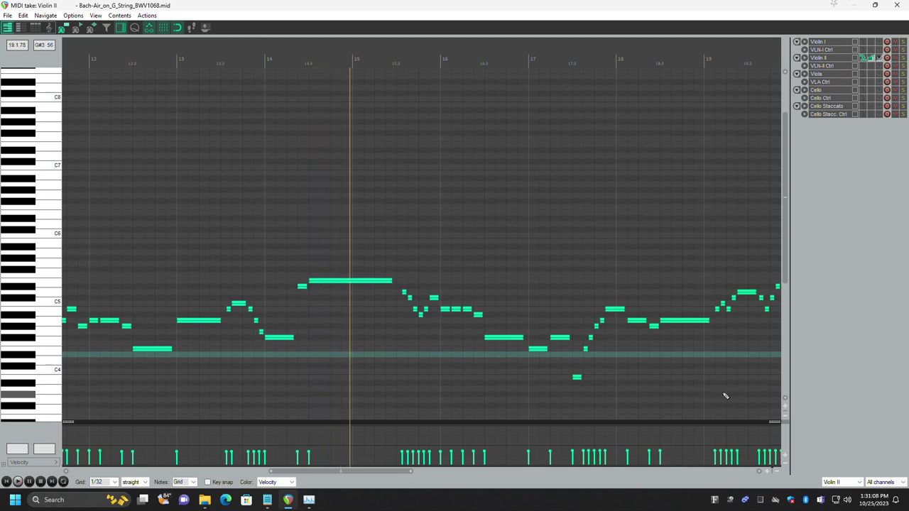
left_click(843, 484)
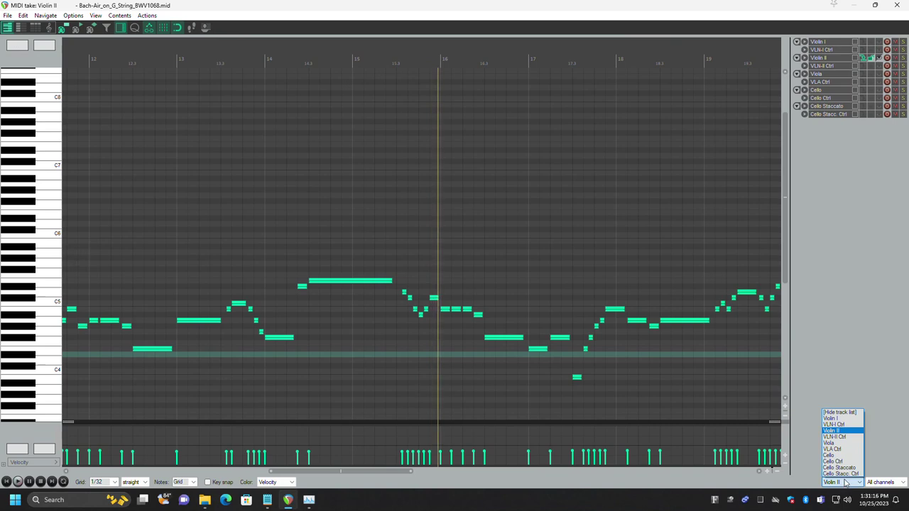
left_click(849, 443)
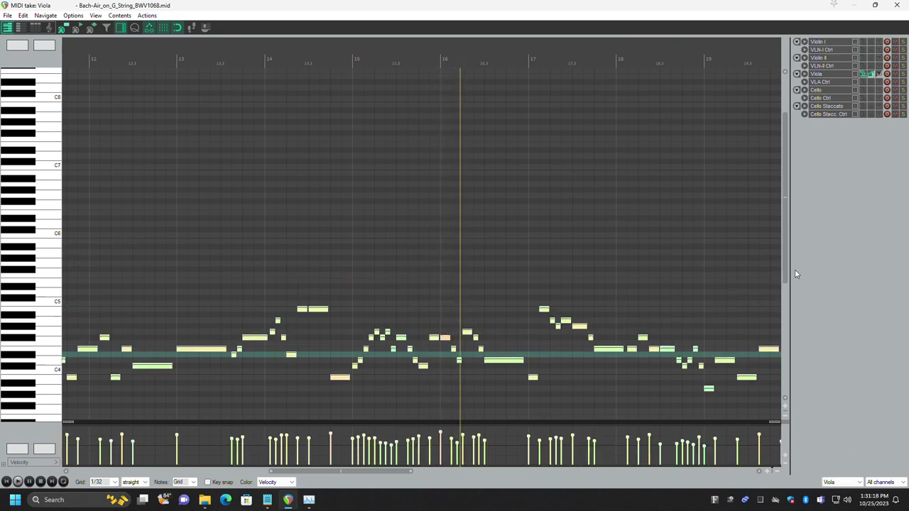
left_click_drag(788, 277, 788, 324)
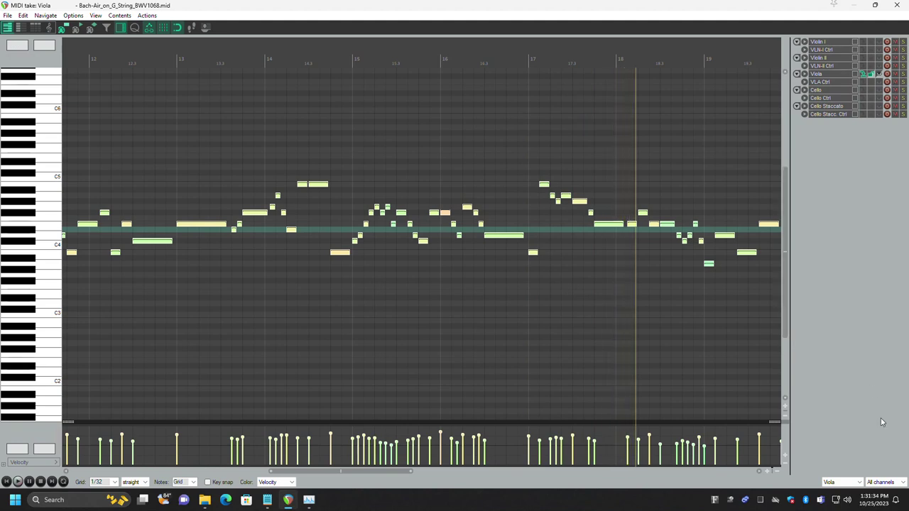
View the Cello and Cello Staccato parts in the MIDI editor and close the editor.
left_click(855, 486)
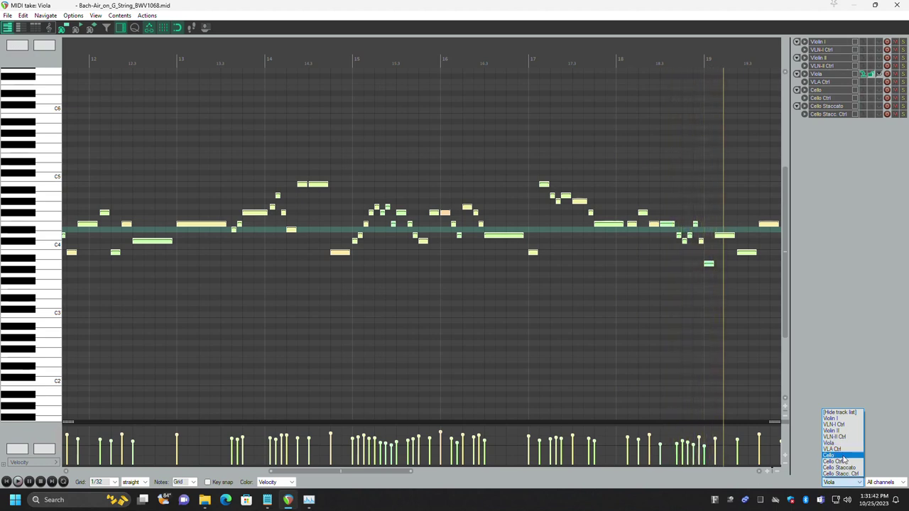
left_click(843, 455)
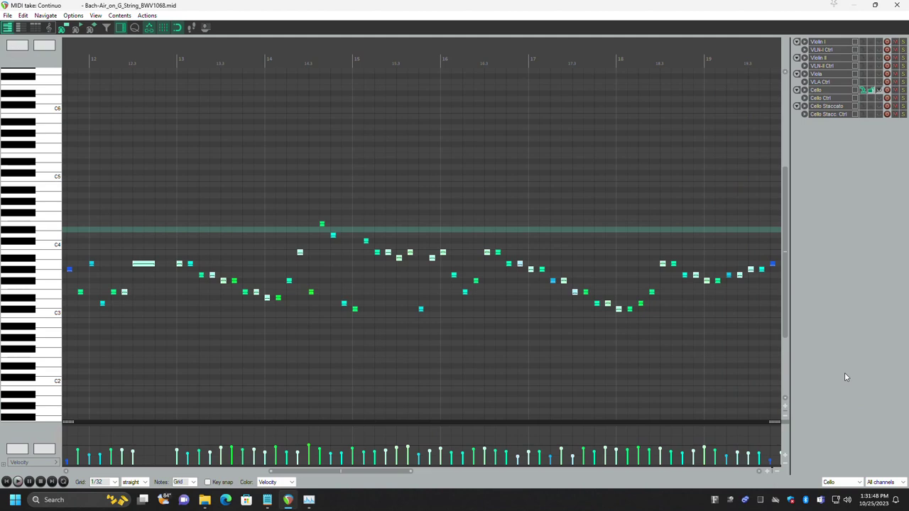
left_click_drag(386, 479, 487, 477)
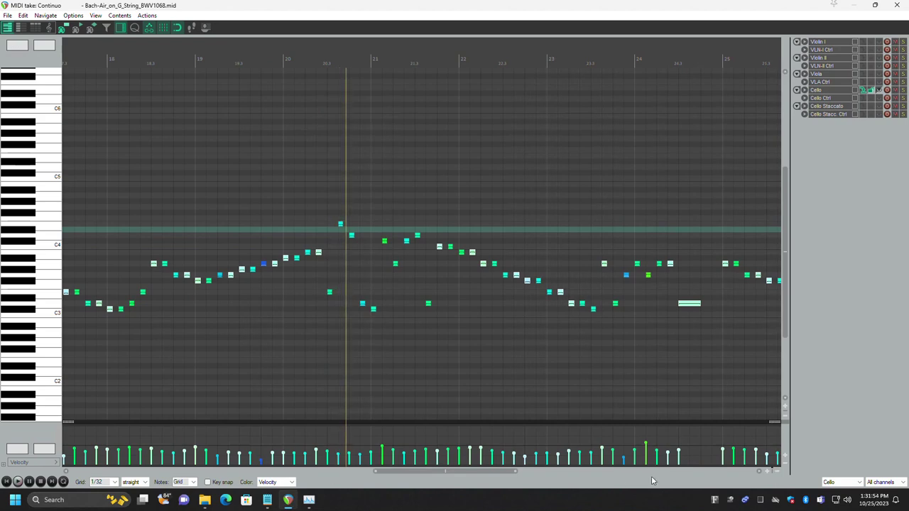
left_click(842, 482)
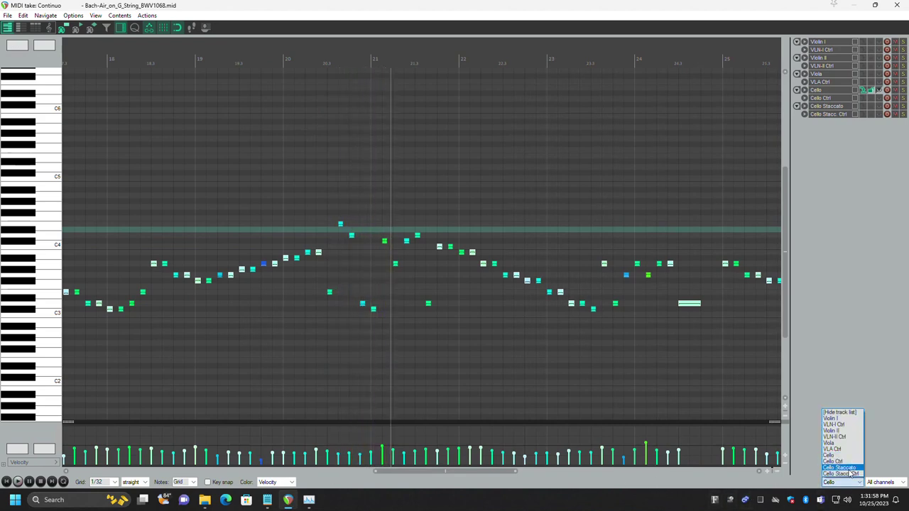
left_click(843, 468)
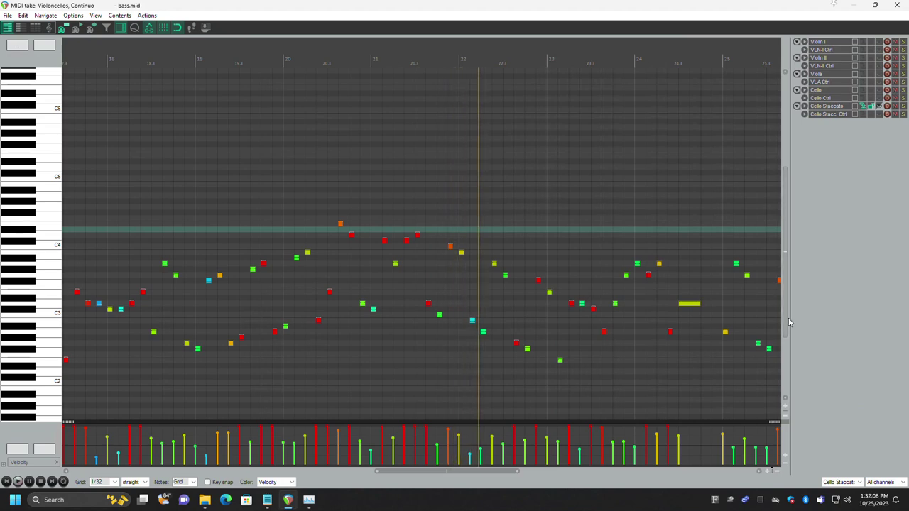
left_click(902, 5)
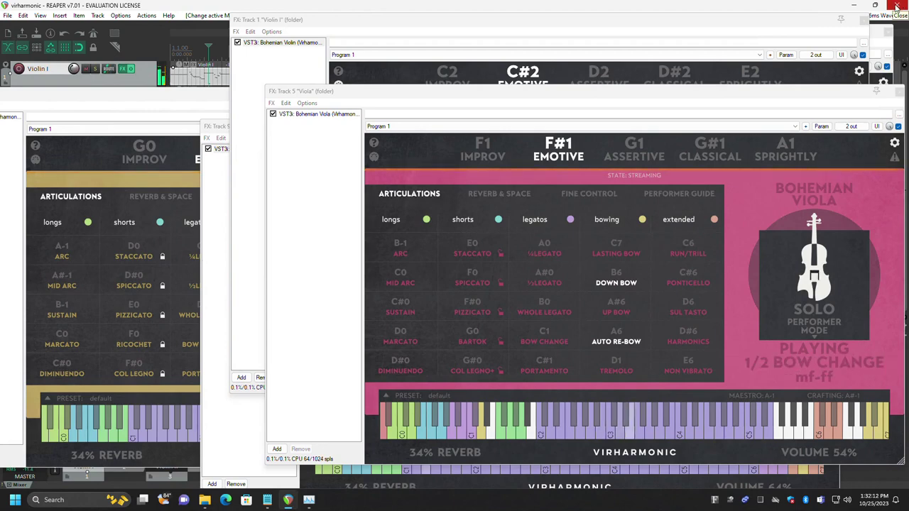
Close the FX windows of the Cello, Viola, Violin I, Cello Staccato and Violin II tracks and deselect the Violin I track.
left_click(176, 99)
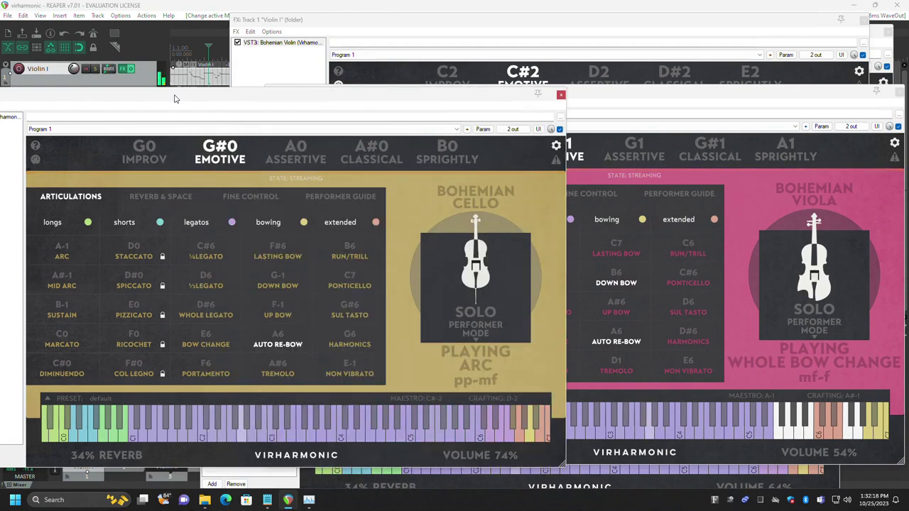
left_click_drag(175, 99, 460, 103)
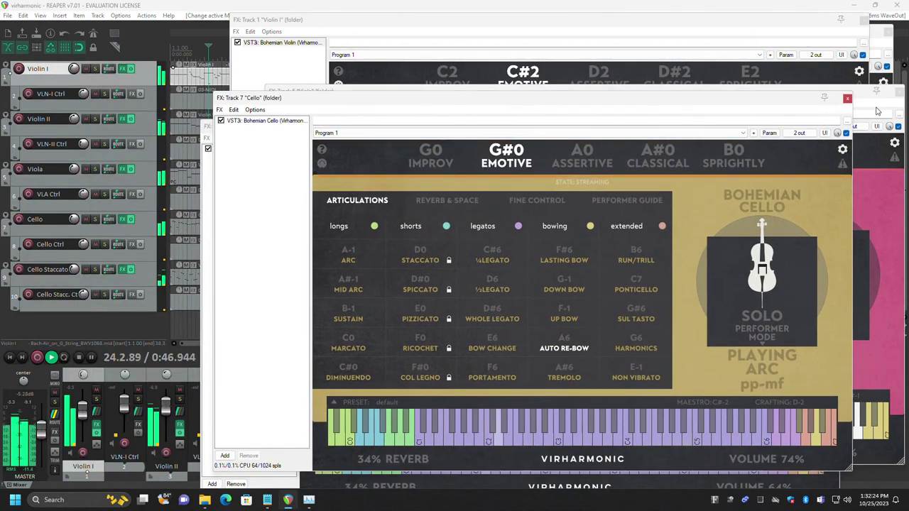
left_click(846, 98)
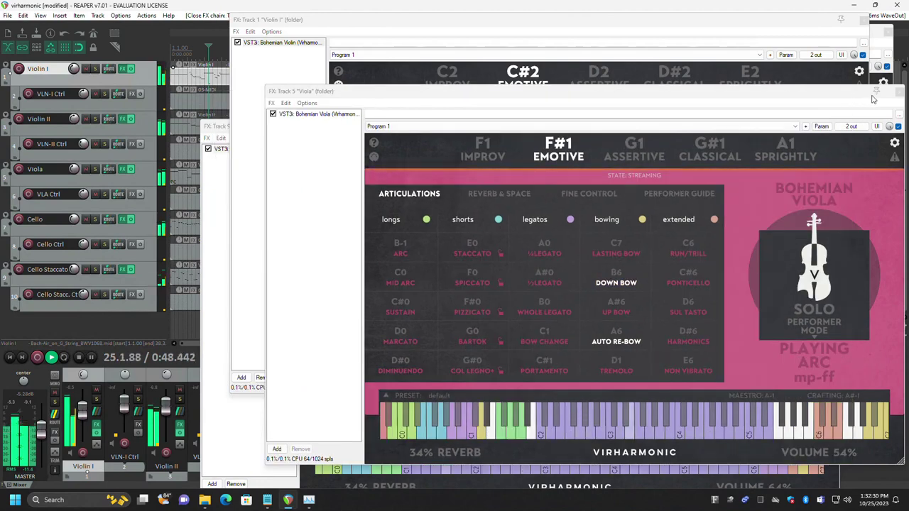
left_click(899, 92)
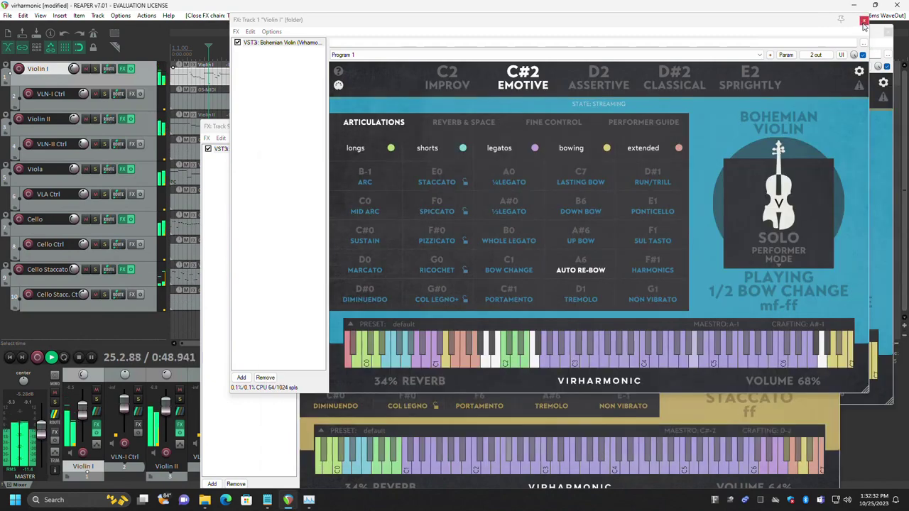
left_click(863, 23)
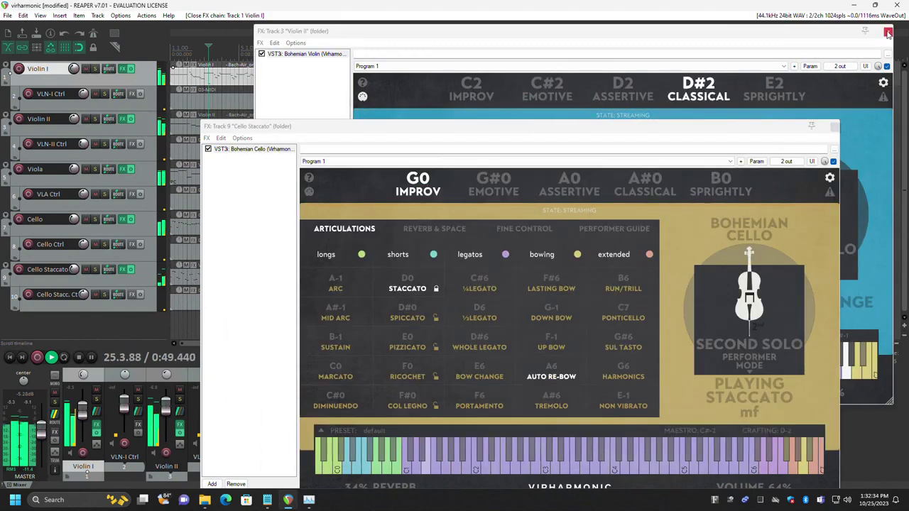
left_click(834, 128)
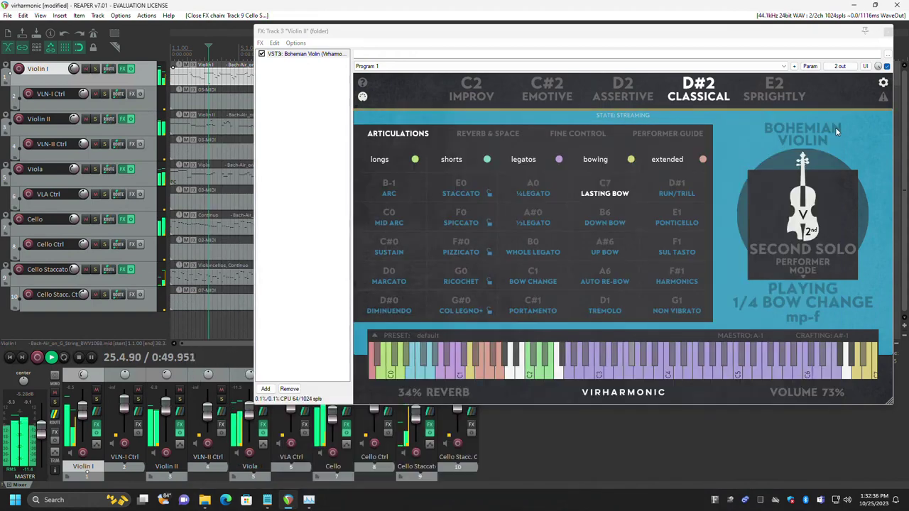
left_click(888, 32)
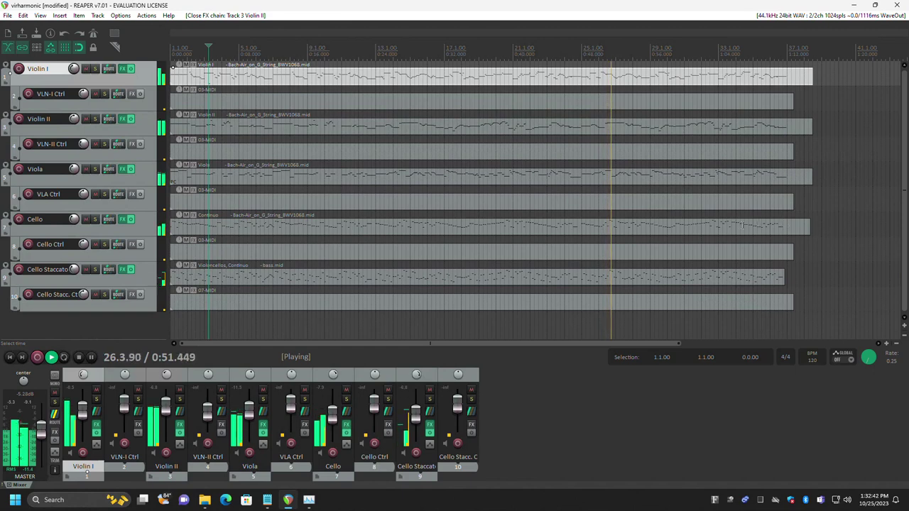
left_click(155, 326)
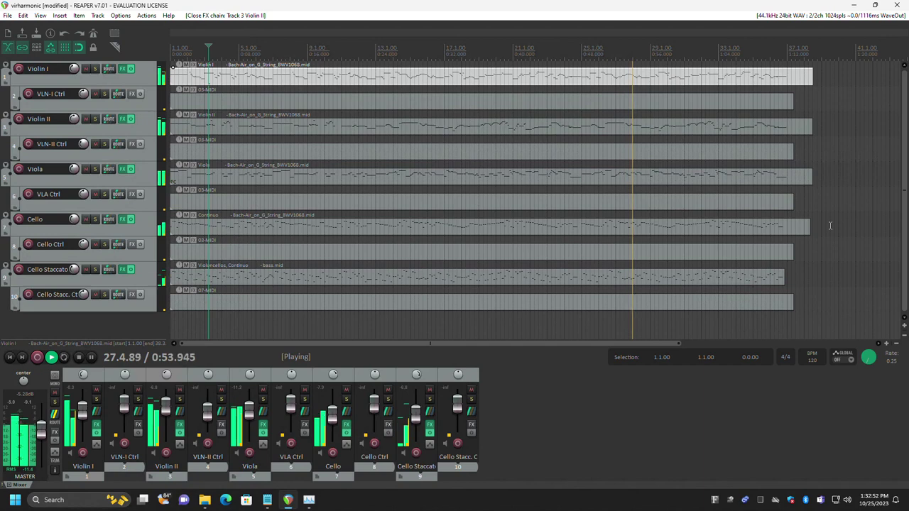
Open the FX windows of the Violin I, Violin II, Viola, Cello and Cello Staccato tracks.
left_click(125, 68)
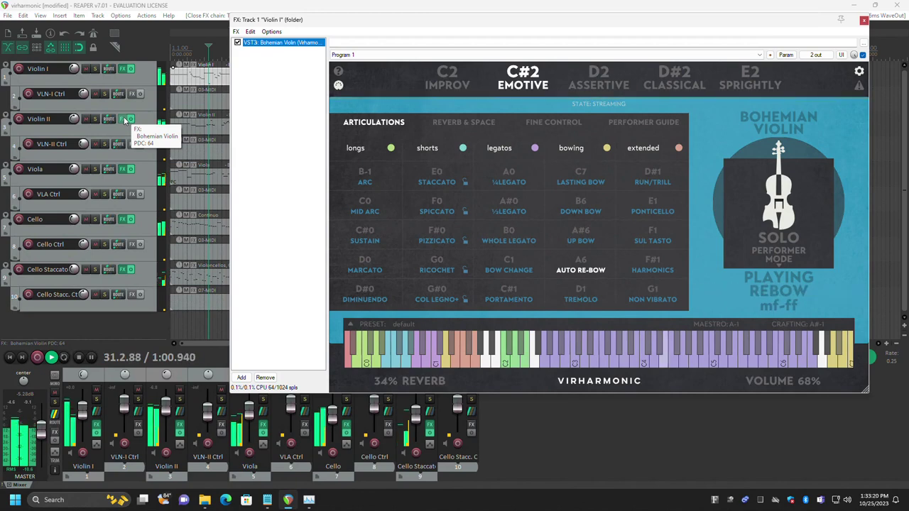
left_click(124, 121)
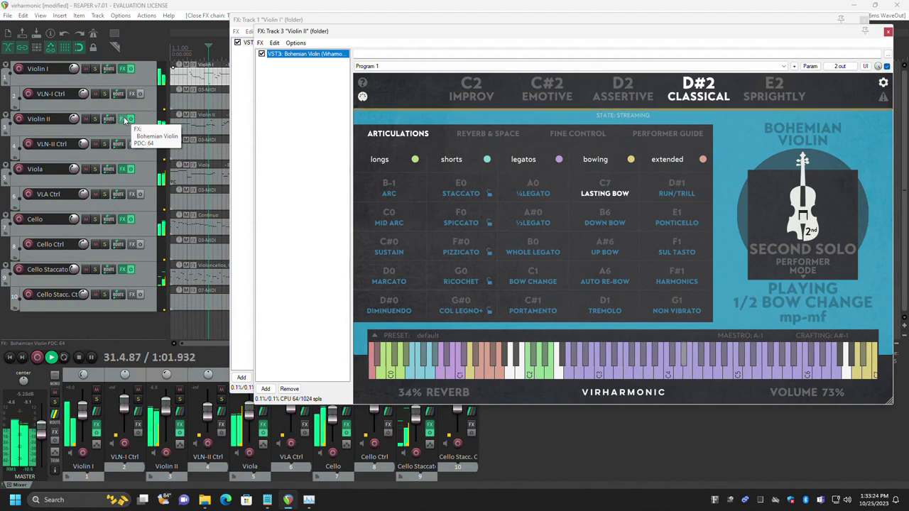
left_click(122, 169)
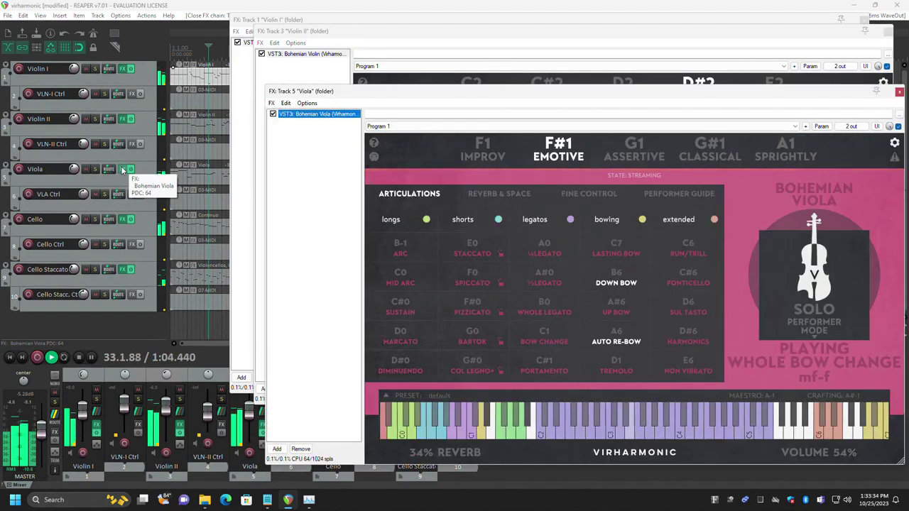
left_click(122, 220)
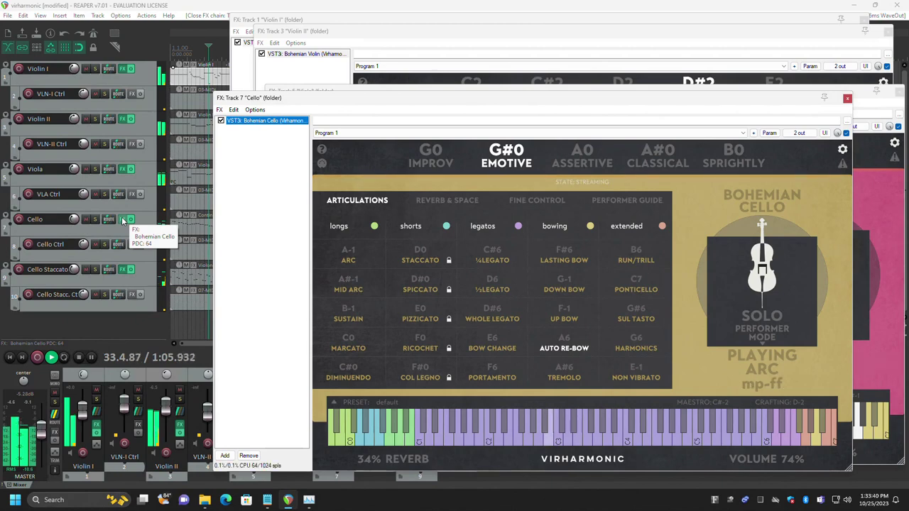
left_click(126, 271)
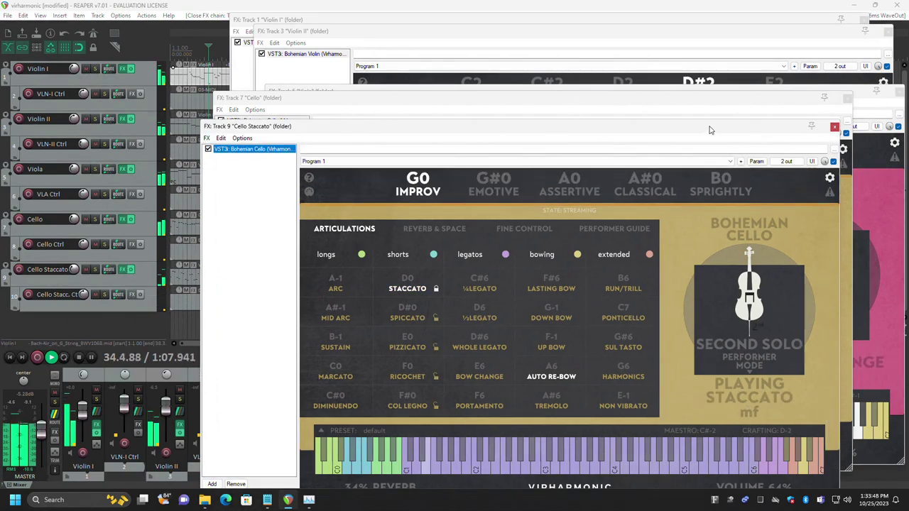
Spread out the Cello Staccato, Cello and Violin II plugin windows so the overlapping instruments can be seen during playback.
left_click_drag(714, 129, 522, 133)
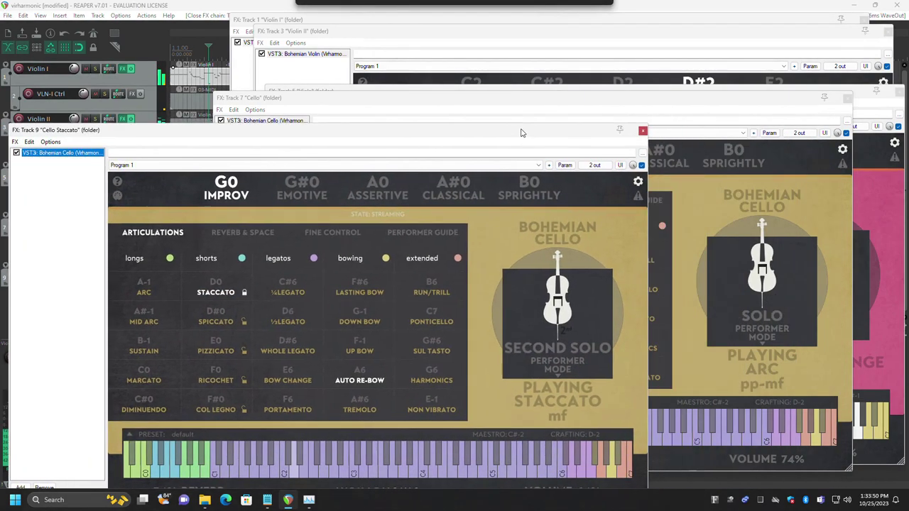
left_click_drag(580, 133, 458, 124)
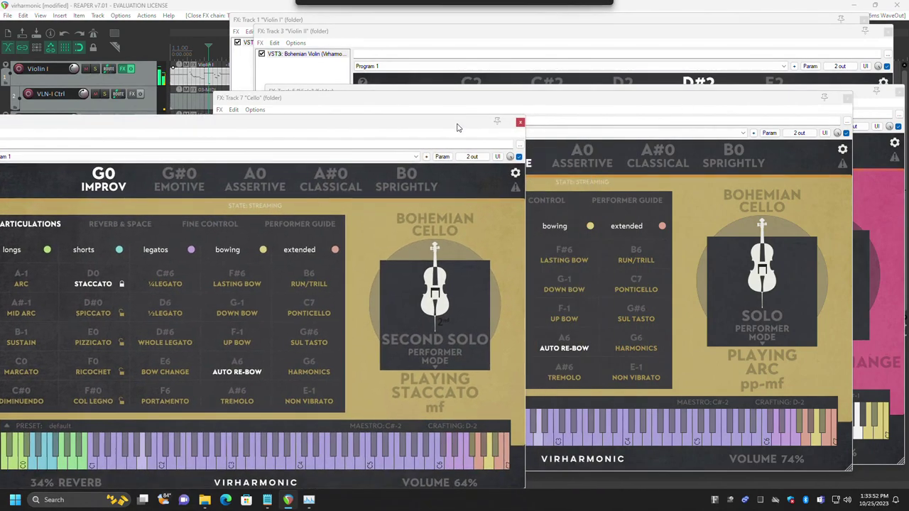
left_click_drag(607, 106, 522, 191)
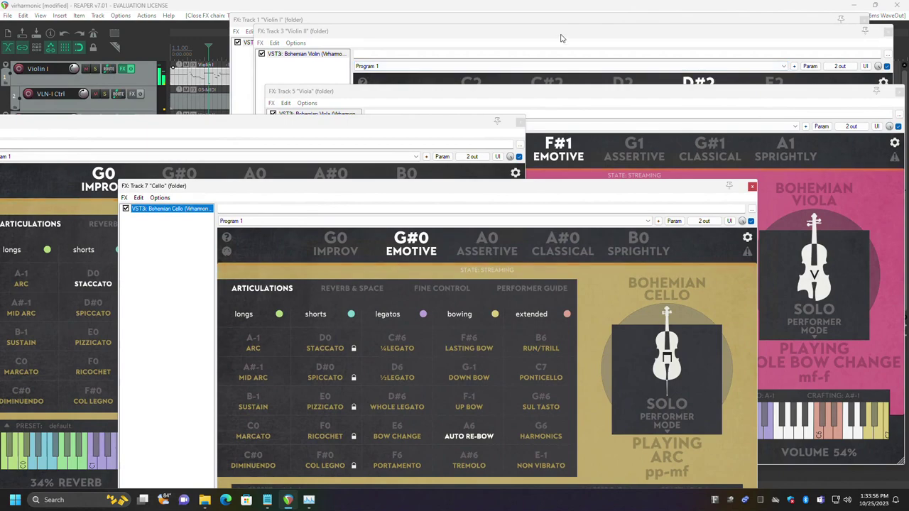
left_click(559, 36)
left_click_drag(599, 37, 306, 85)
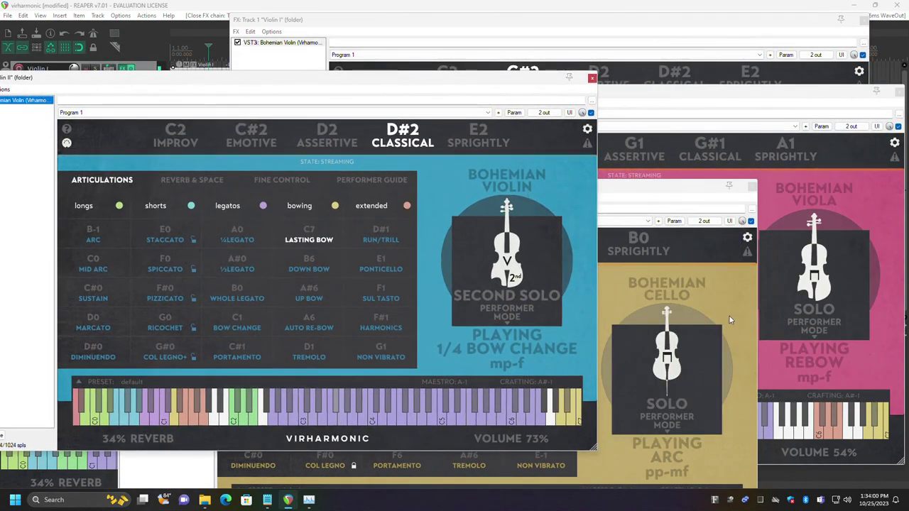